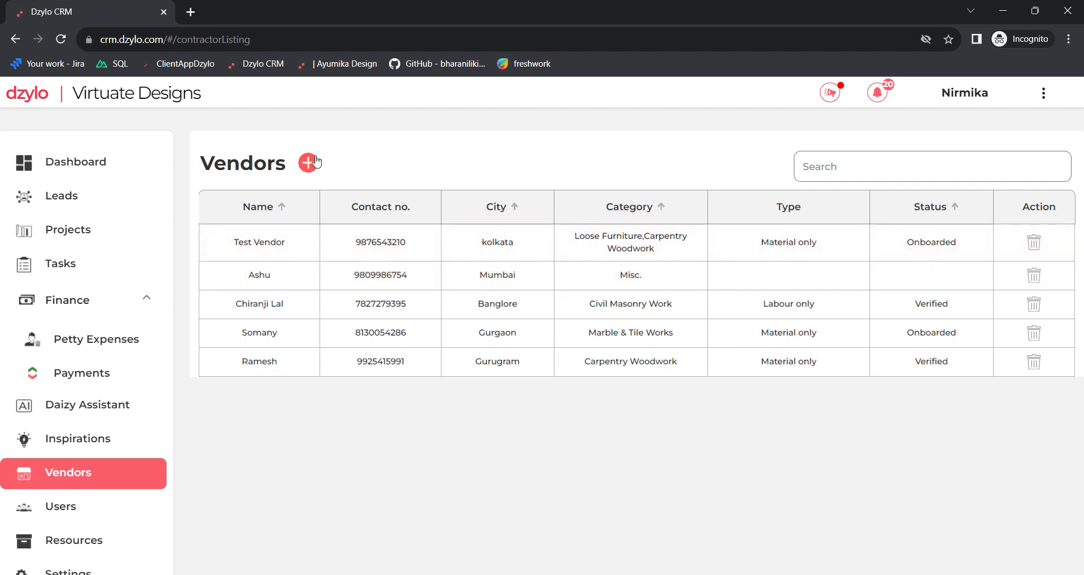
- Add a vendor named Dummy Vendor with a mobile number and save the record
left_click(307, 162)
left_click(326, 270)
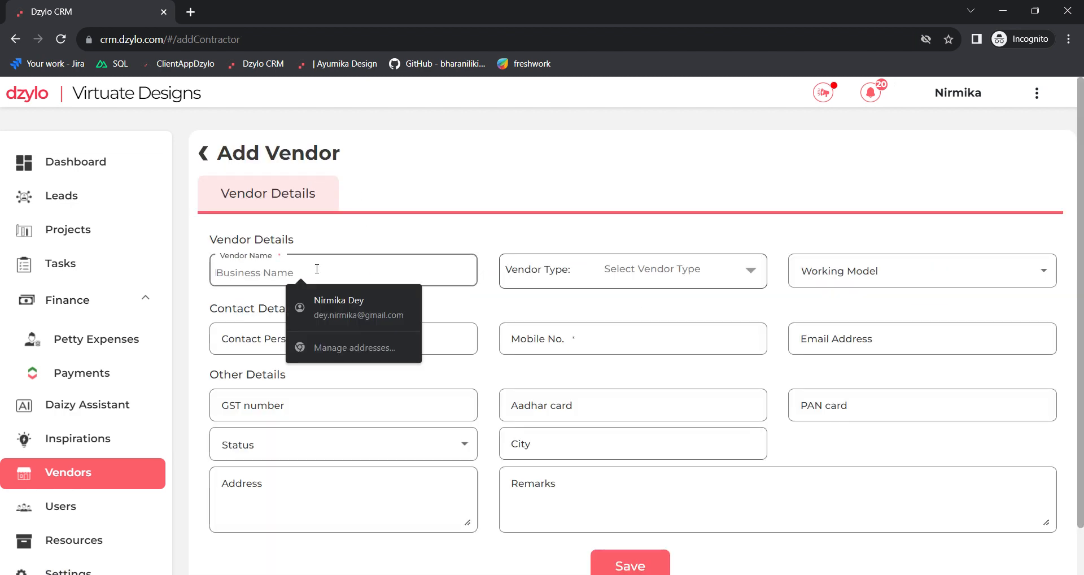
type("D")
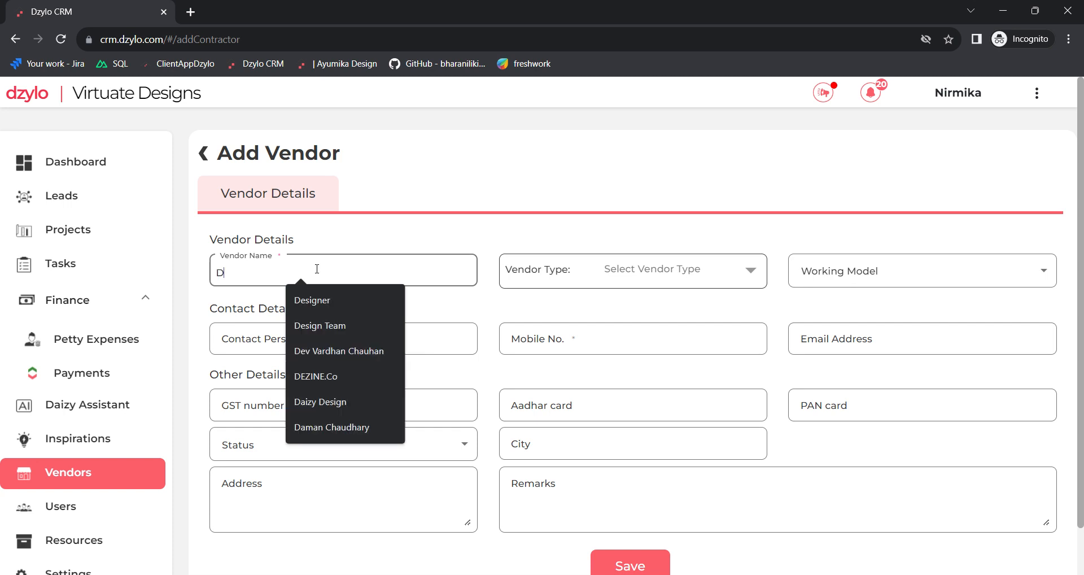
type("ummy Vendor")
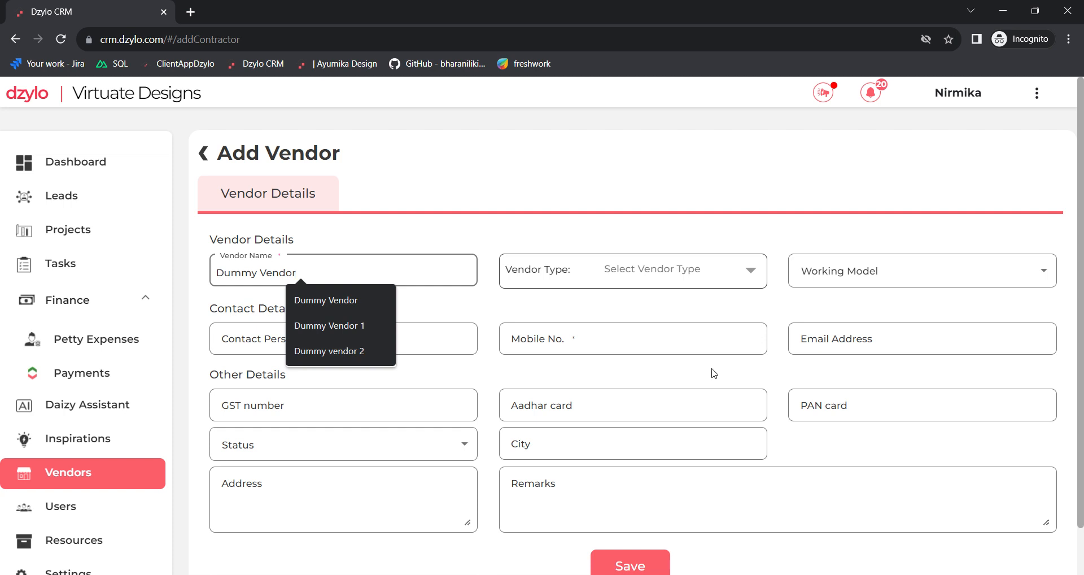
left_click(536, 340)
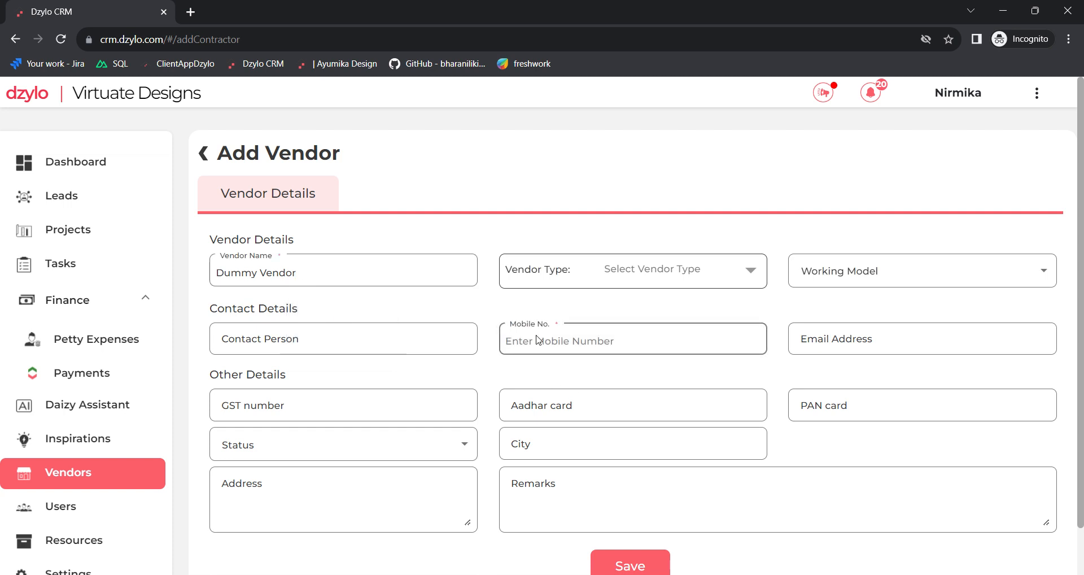
type("90")
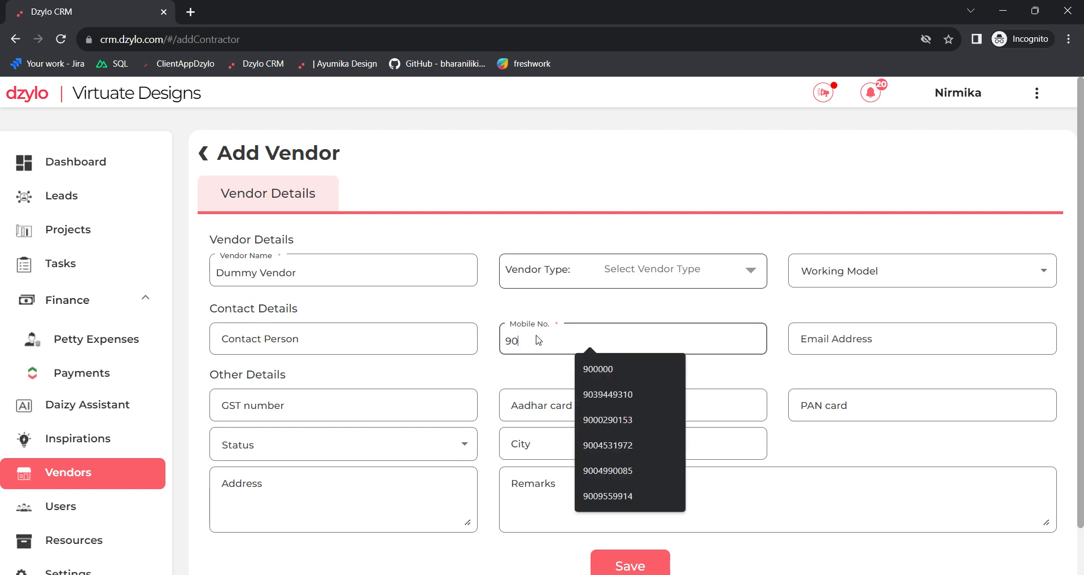
type("9090909090")
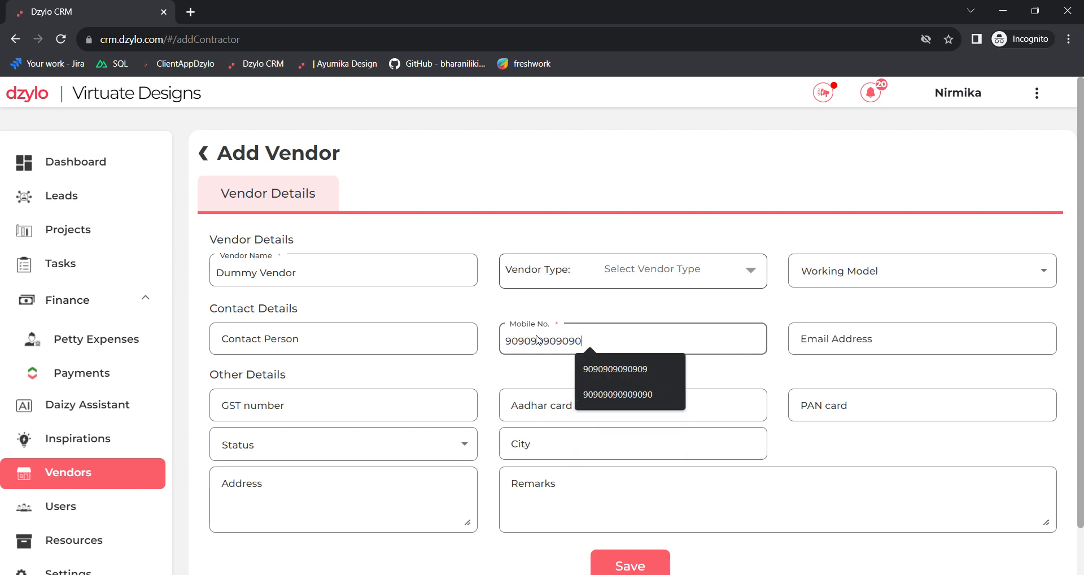
scroll(706, 466, "down", 1)
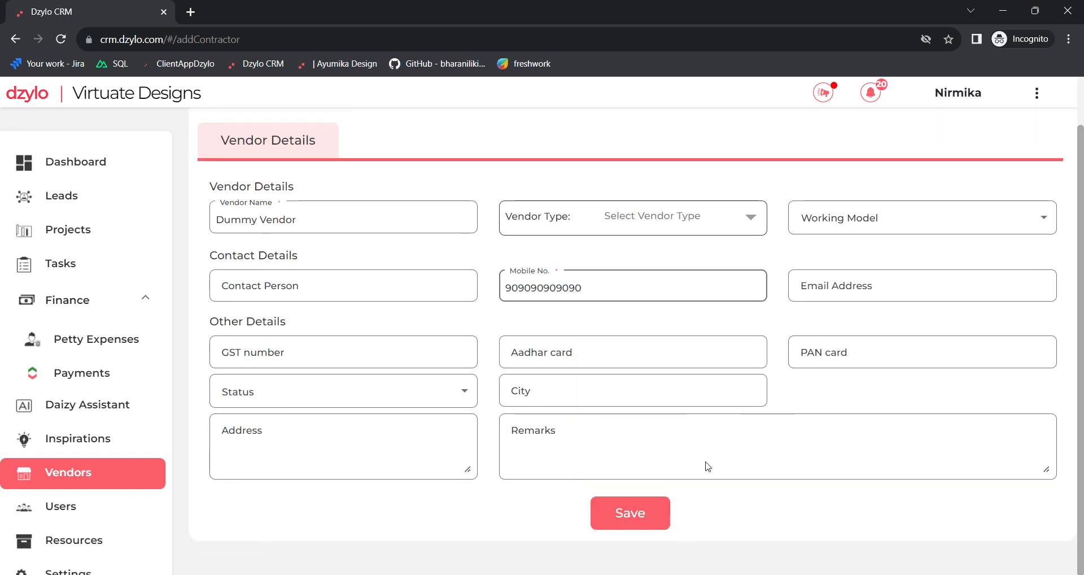
left_click(628, 514)
left_click(580, 309)
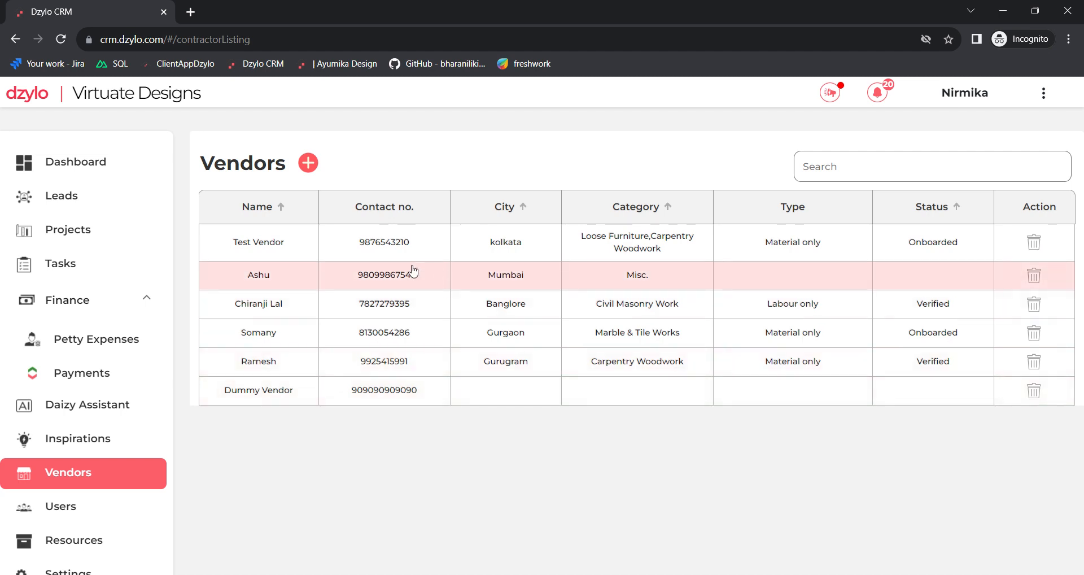
- Review Test Vendor's details, vendor projects and attachments, and return to the vendor list
left_click(418, 242)
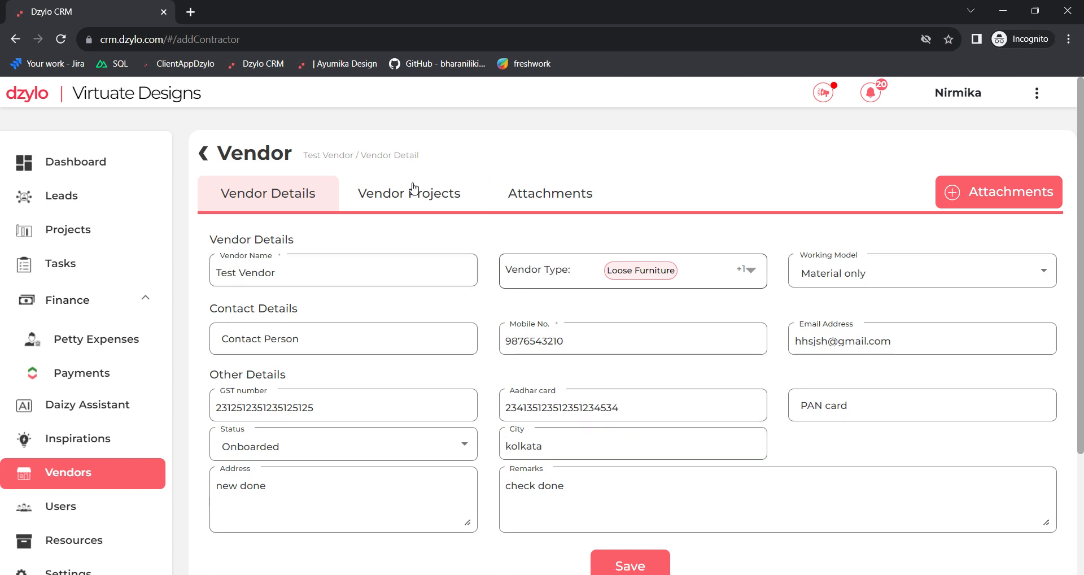
left_click(426, 202)
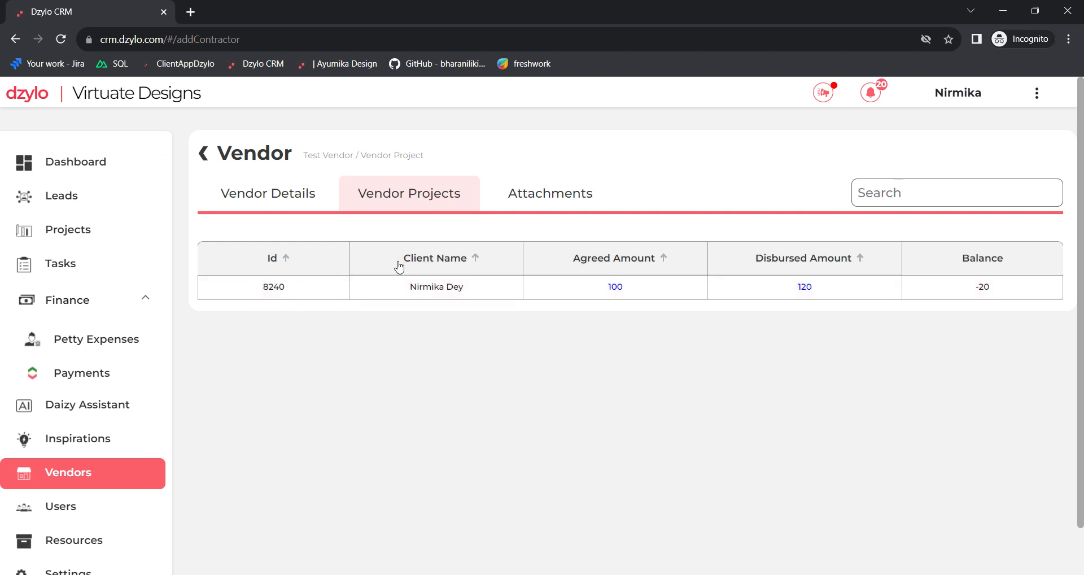
left_click(579, 198)
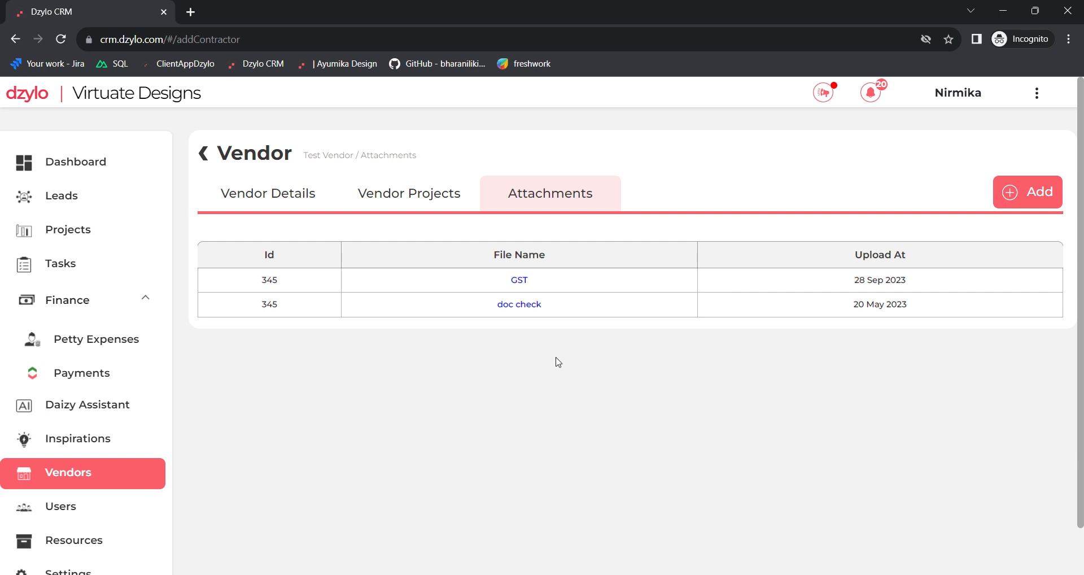
left_click(204, 153)
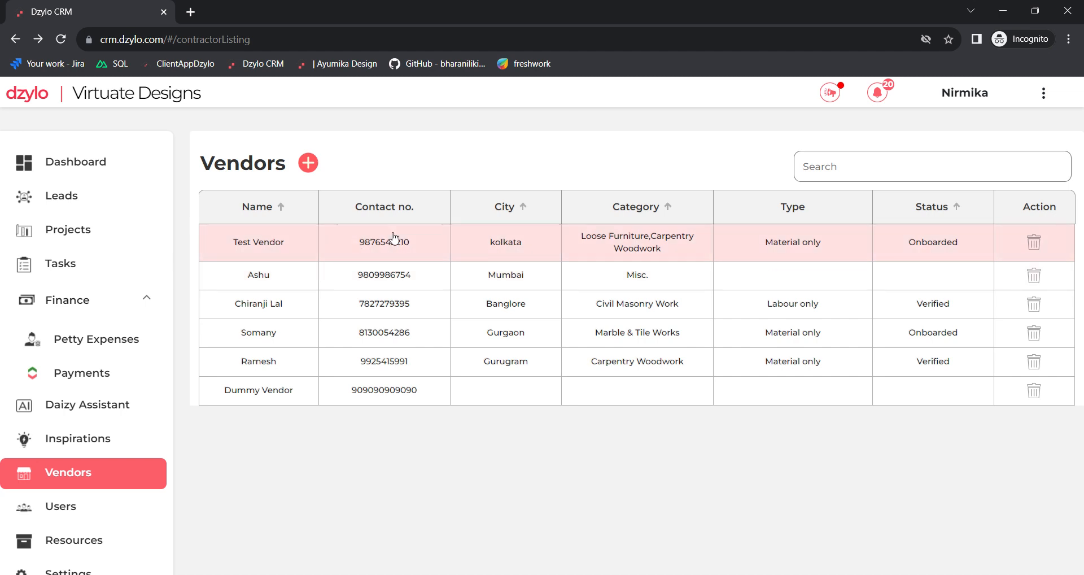
- Open the vendor mapping in Financial Planning for the project with ID 8240
left_click(115, 239)
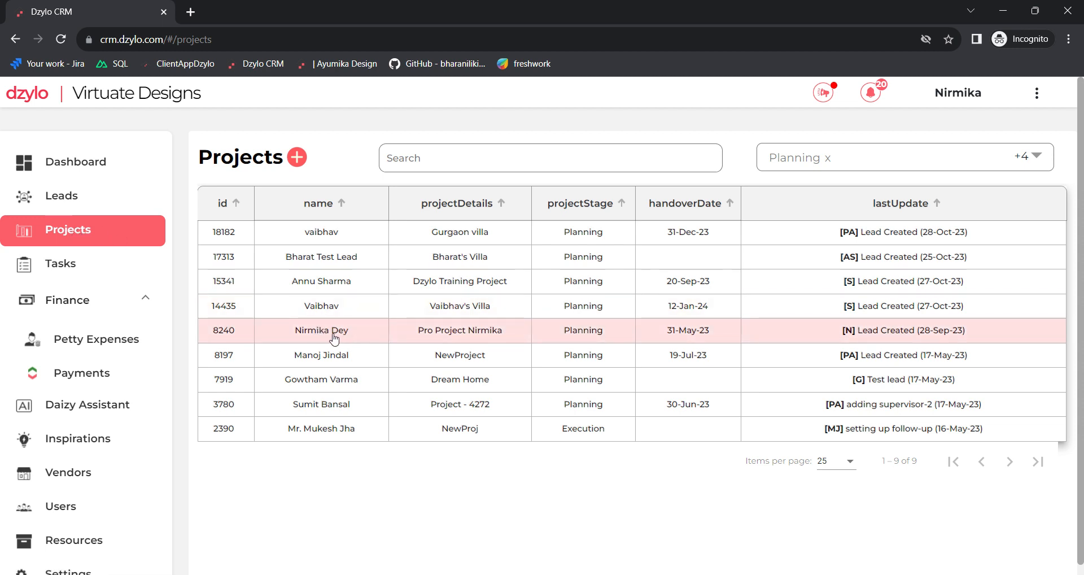
left_click(364, 333)
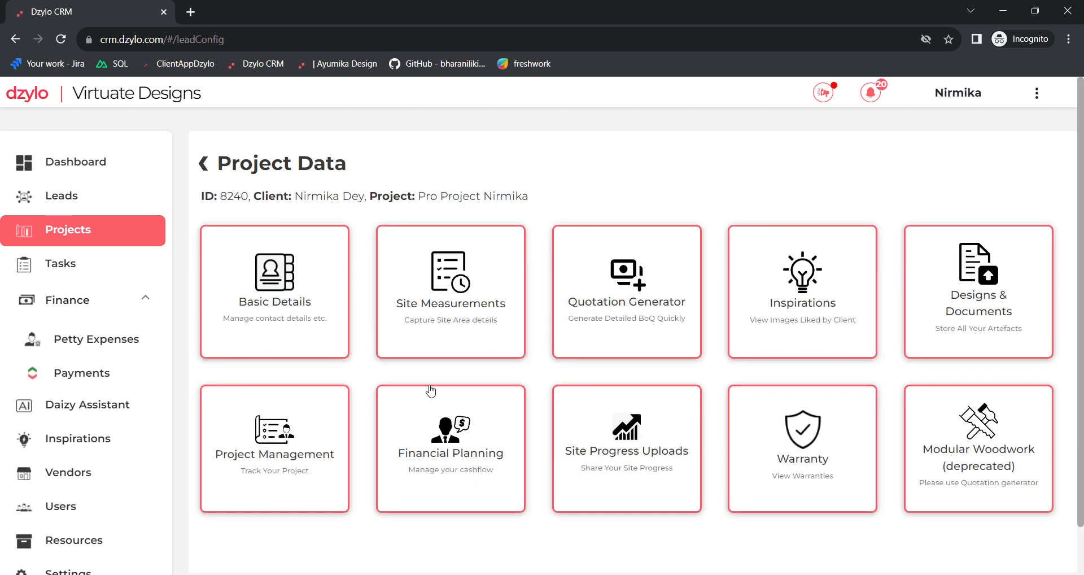
left_click(449, 452)
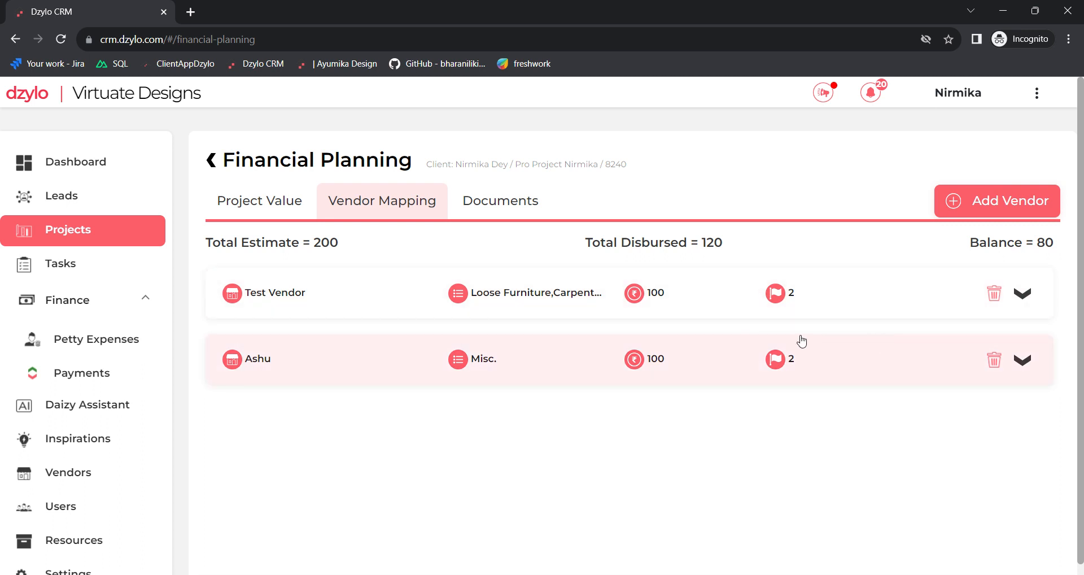
- Add Dummy Vendor to the project's vendor mapping with an amount of 100 and 2 milestones
left_click(964, 209)
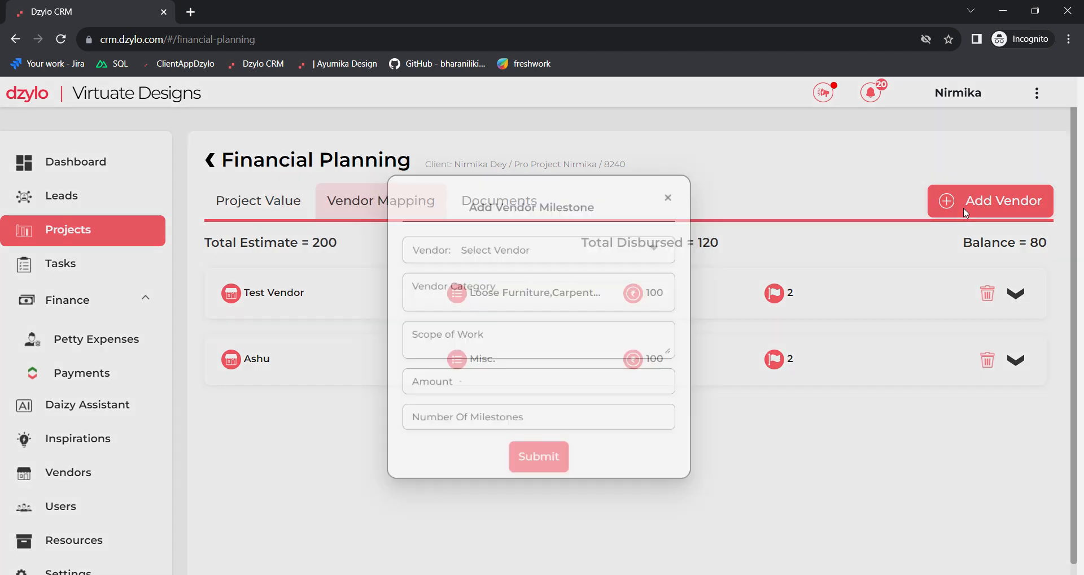
left_click(520, 239)
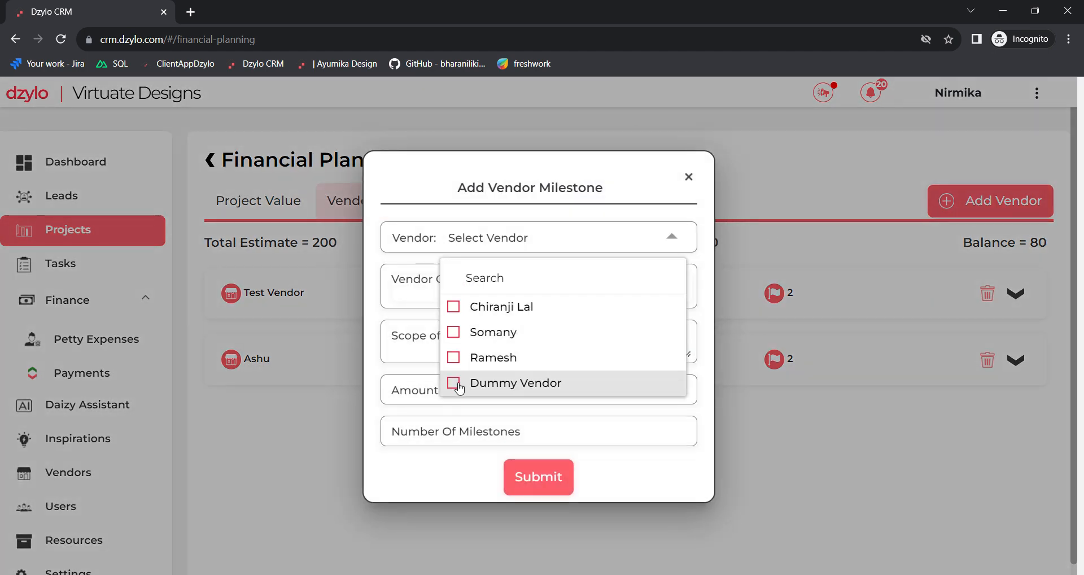
left_click(495, 384)
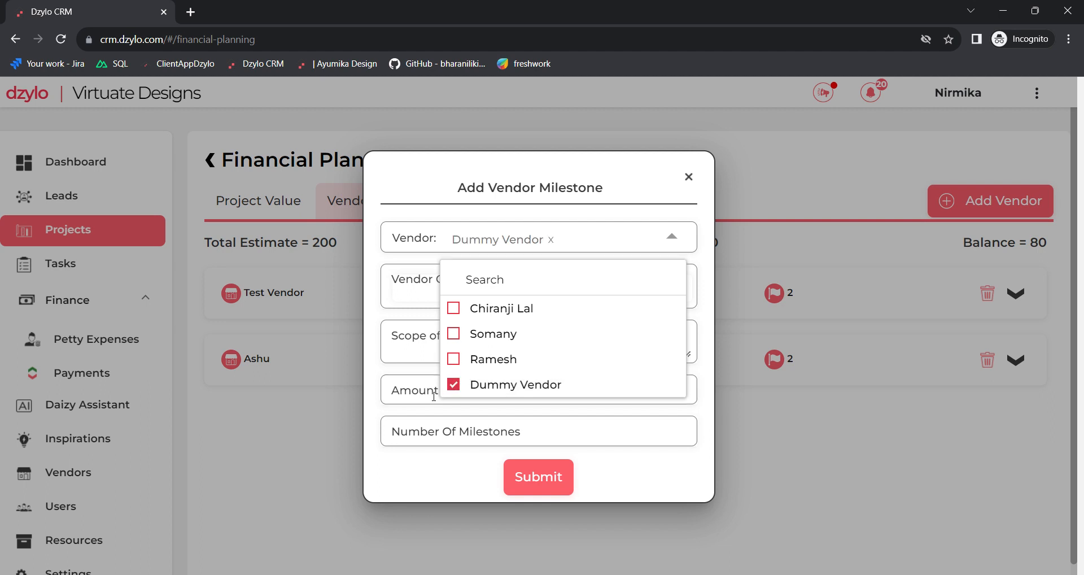
left_click(416, 391)
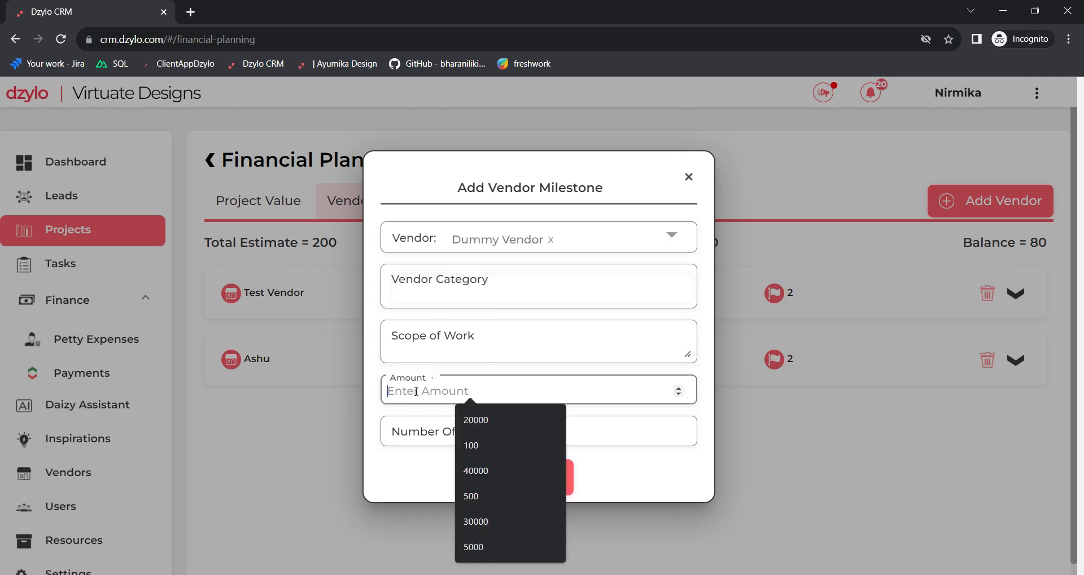
left_click(475, 444)
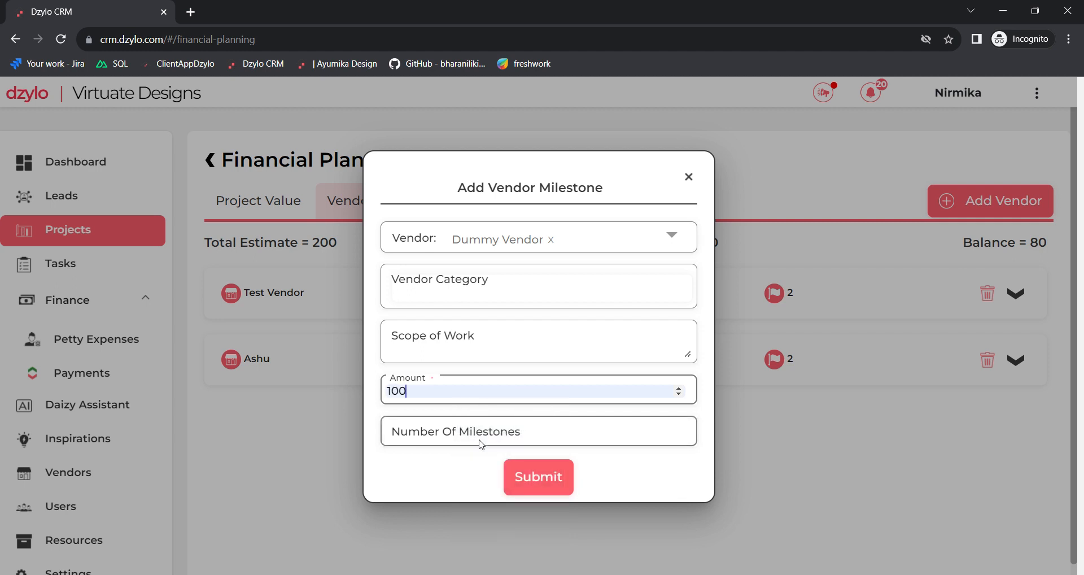
left_click(526, 427)
type("2")
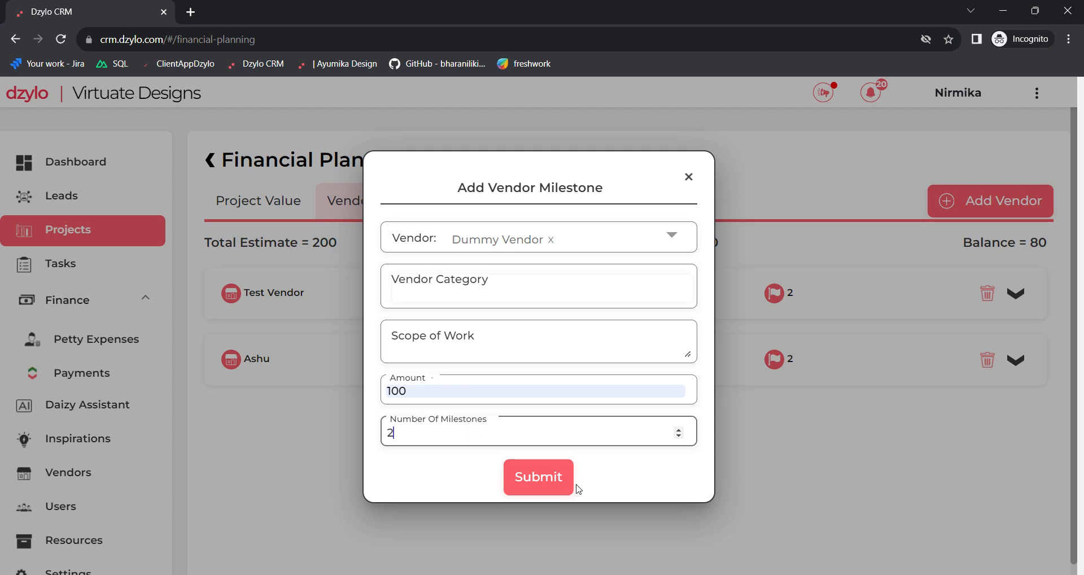
left_click(557, 487)
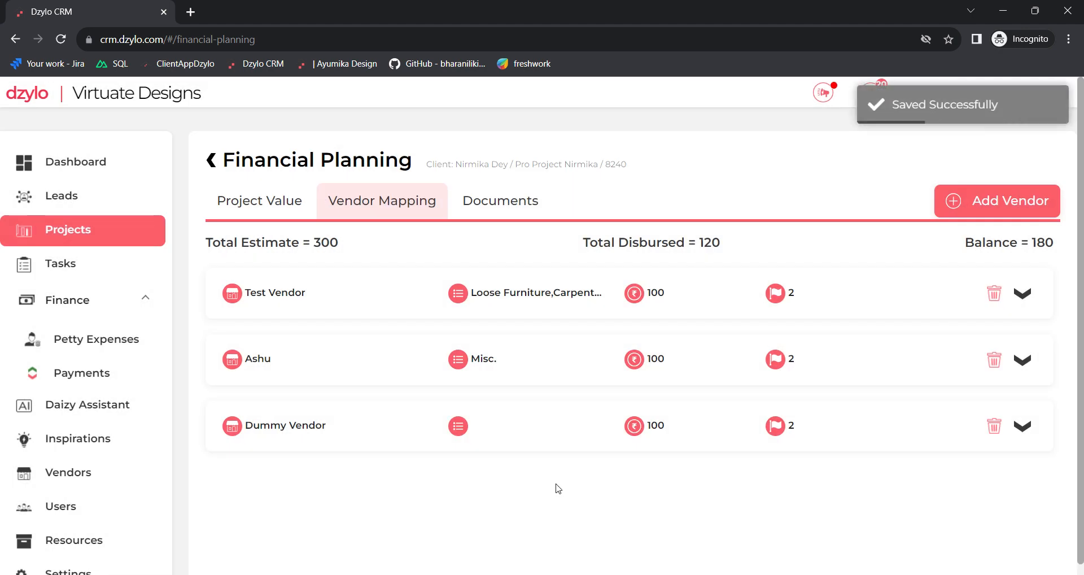
- Name Dummy Vendor's two milestones Advance and Final Payment, and set each milestone's share to 50%
left_click(561, 423)
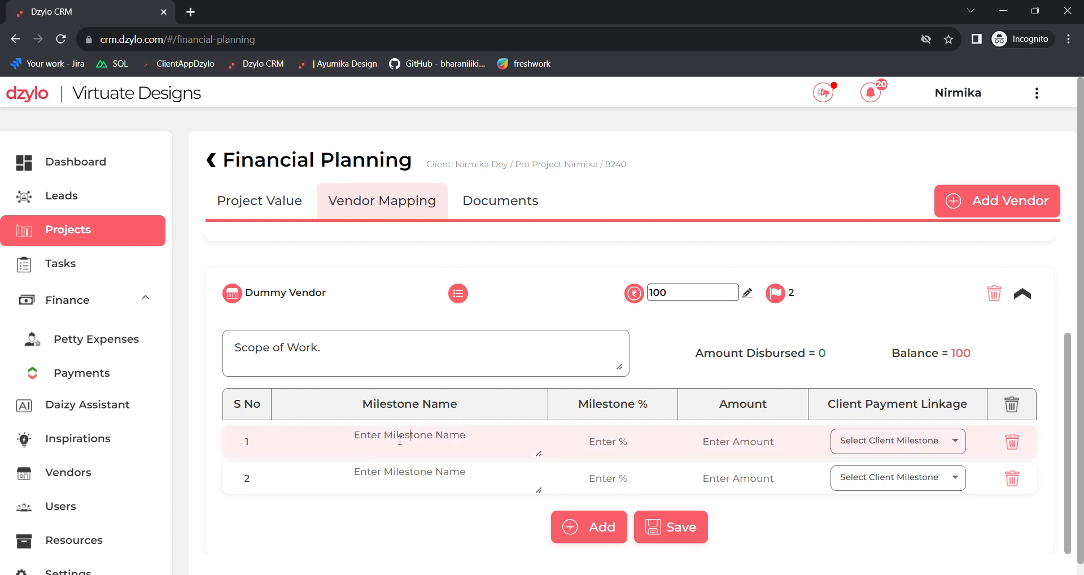
left_click(400, 440)
type("Advance")
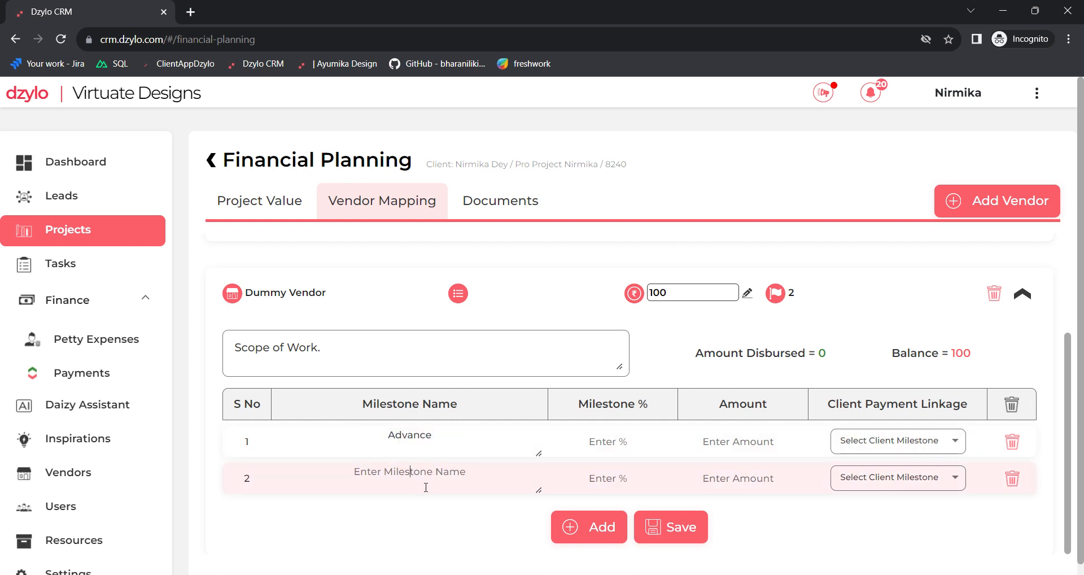
type("Final Payment")
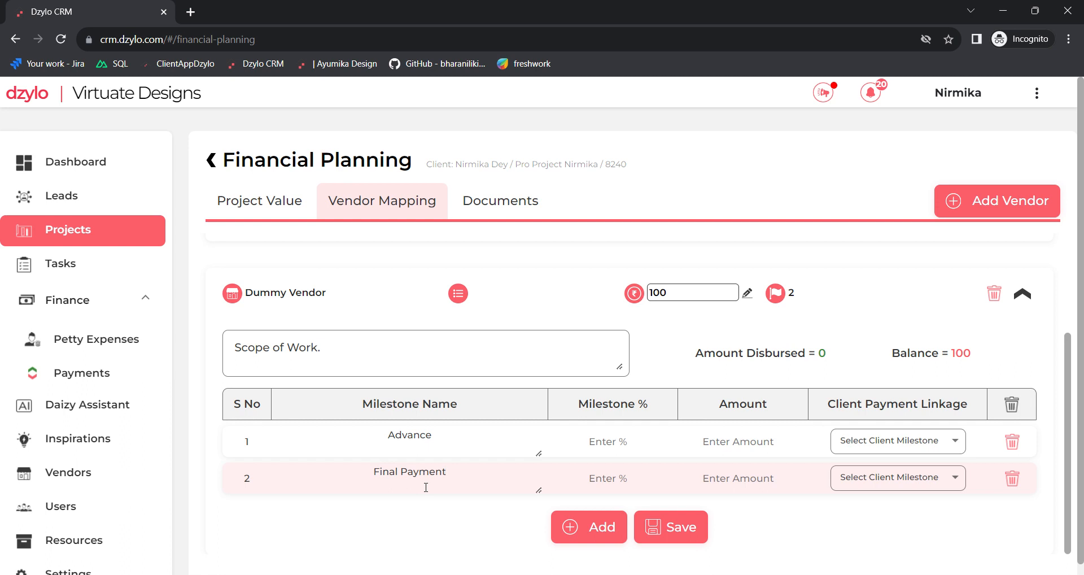
left_click(599, 441)
type("50")
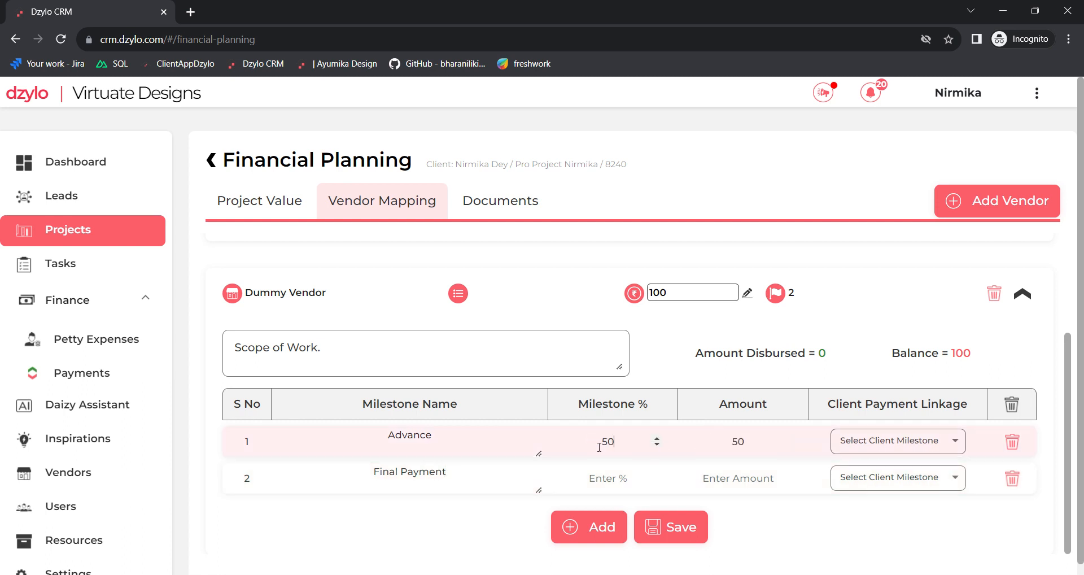
left_click(602, 478)
type("50")
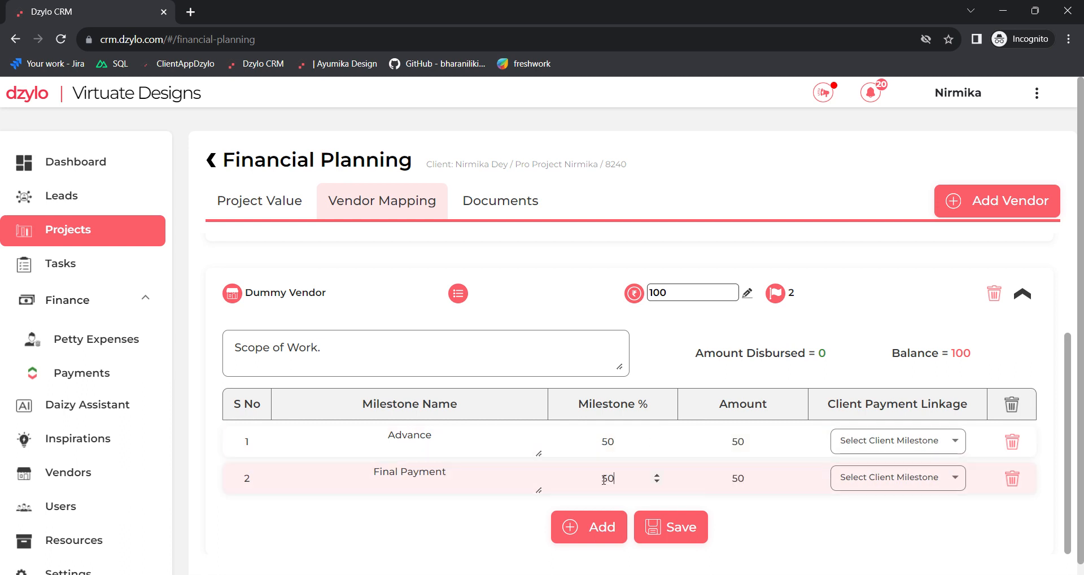
- Link both the Advance and Final Payment milestones to the Modular Kitchen client milestone
left_click(864, 440)
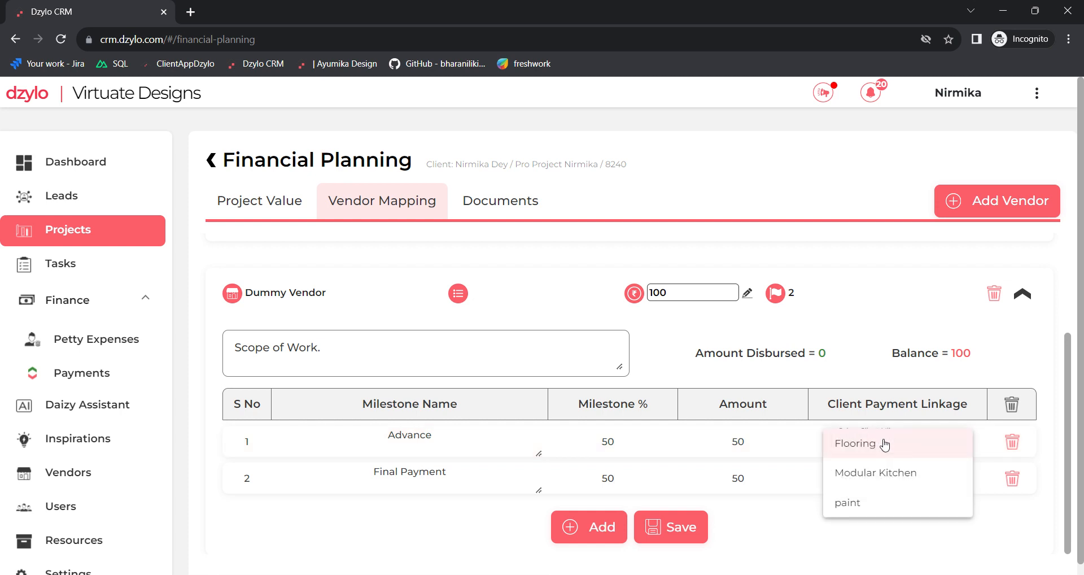
left_click(855, 480)
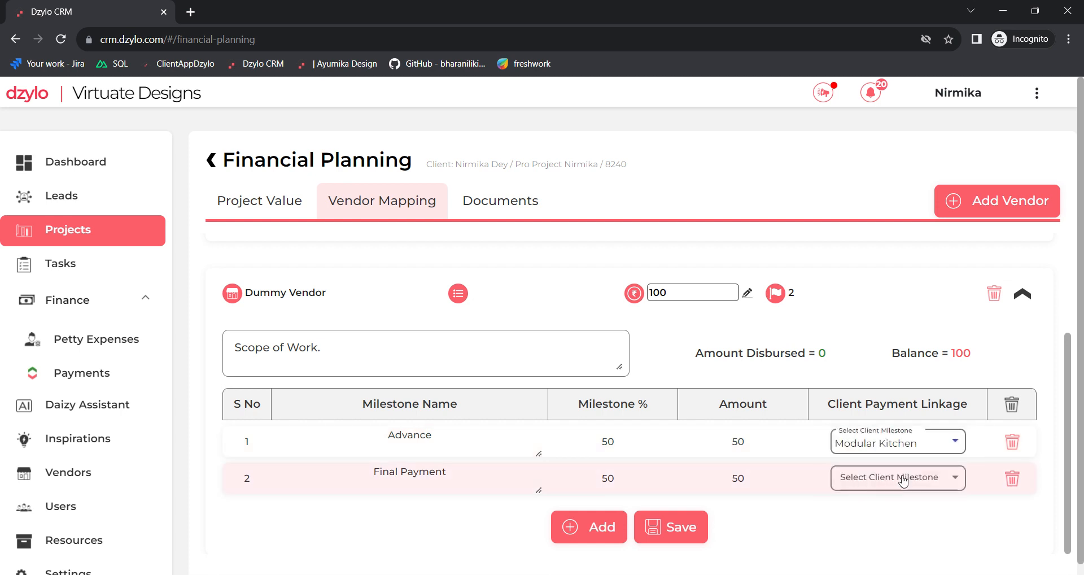
left_click(920, 481)
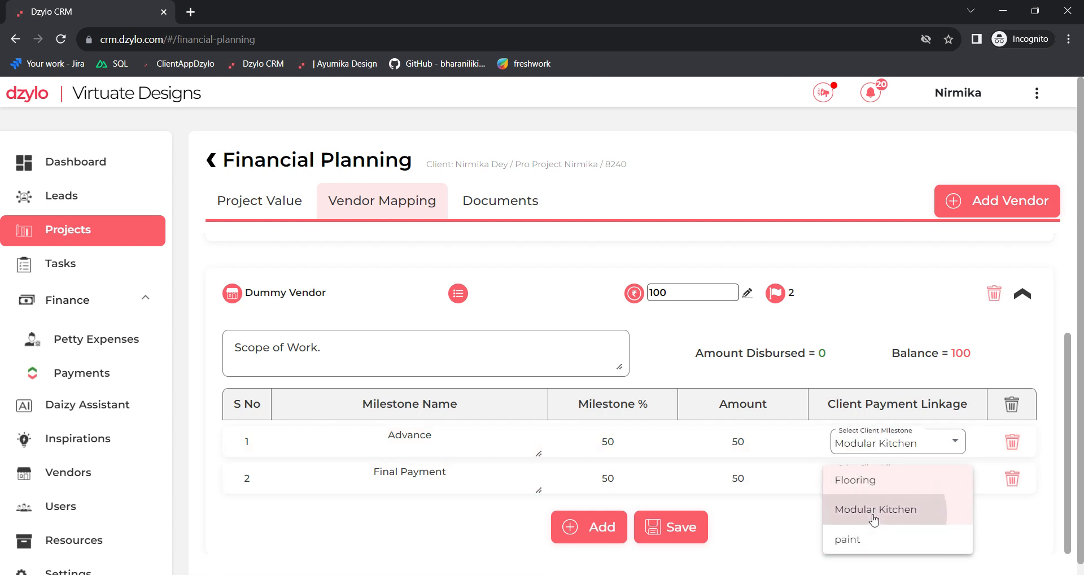
left_click(875, 516)
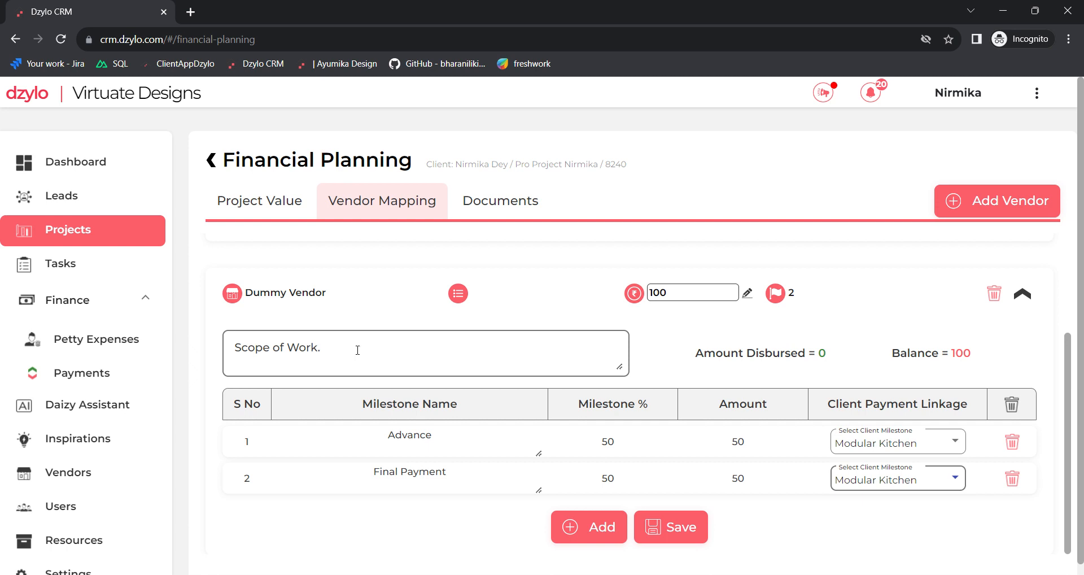
- Enter "to provide raw material" as Dummy Vendor's scope of work and save the milestone plan
left_click(340, 350)
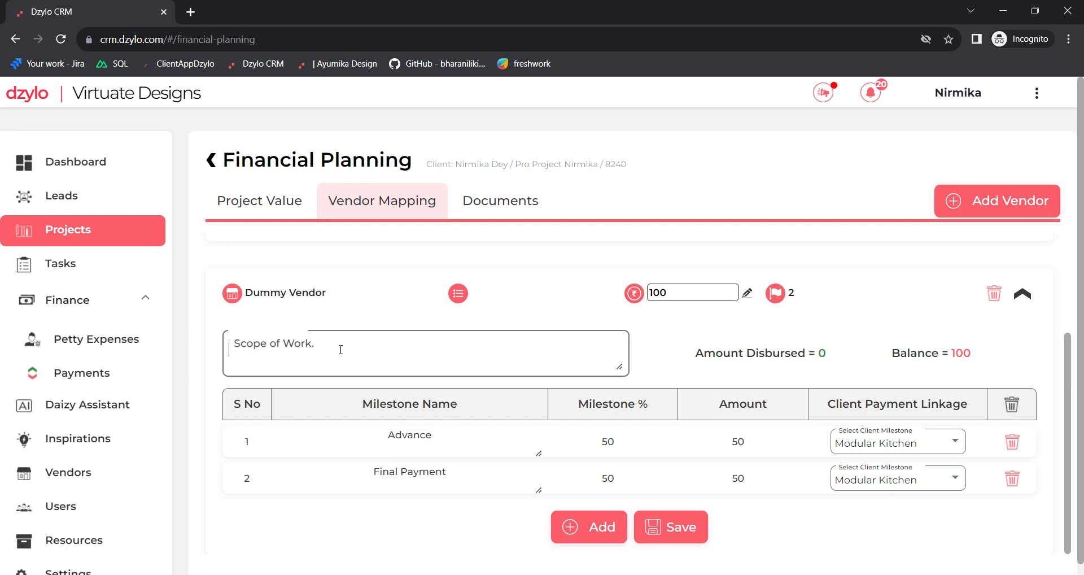
type("t")
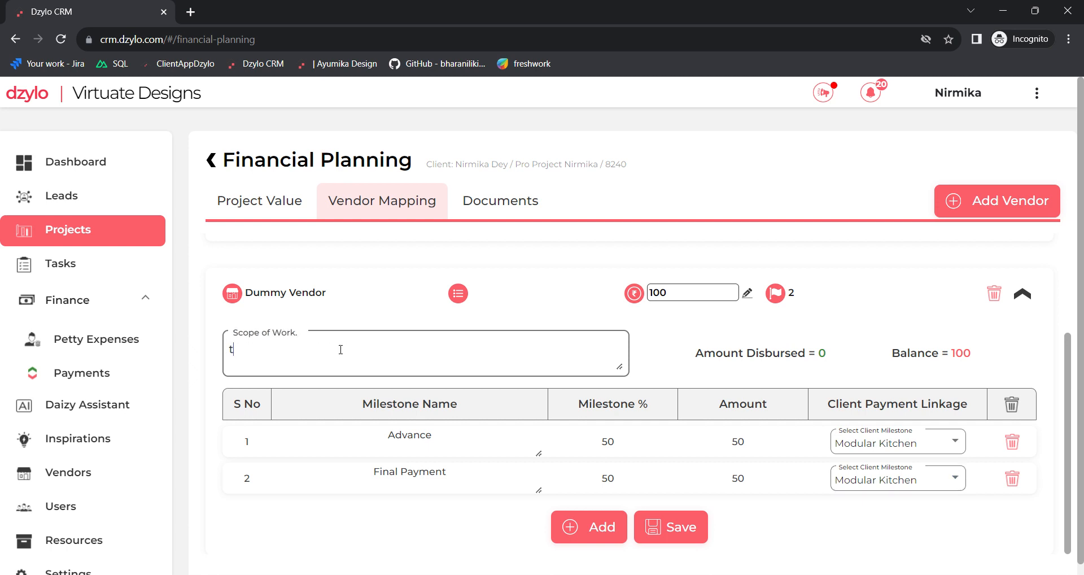
type("o provide raw material")
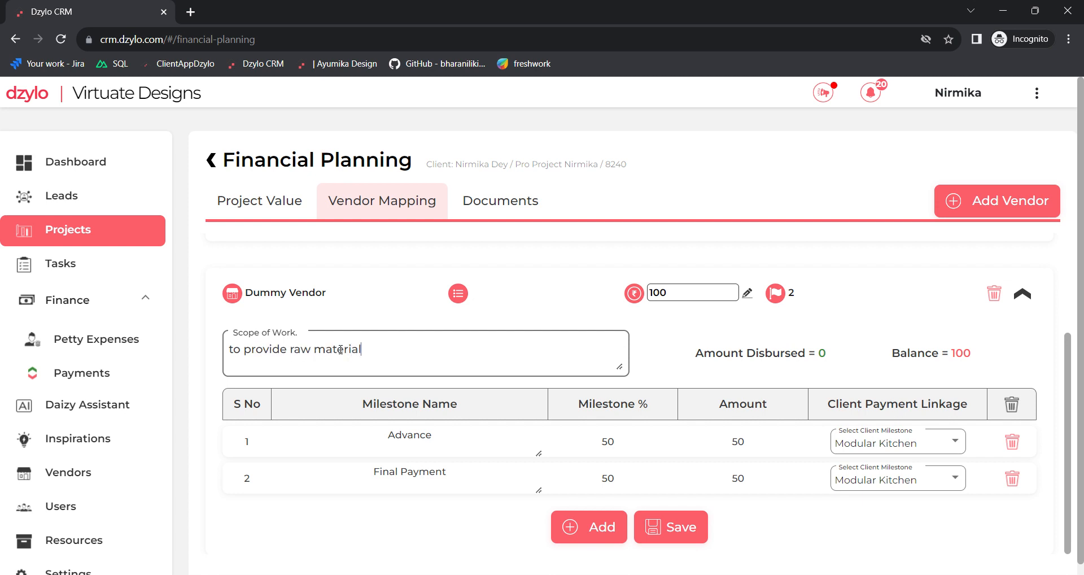
left_click(673, 532)
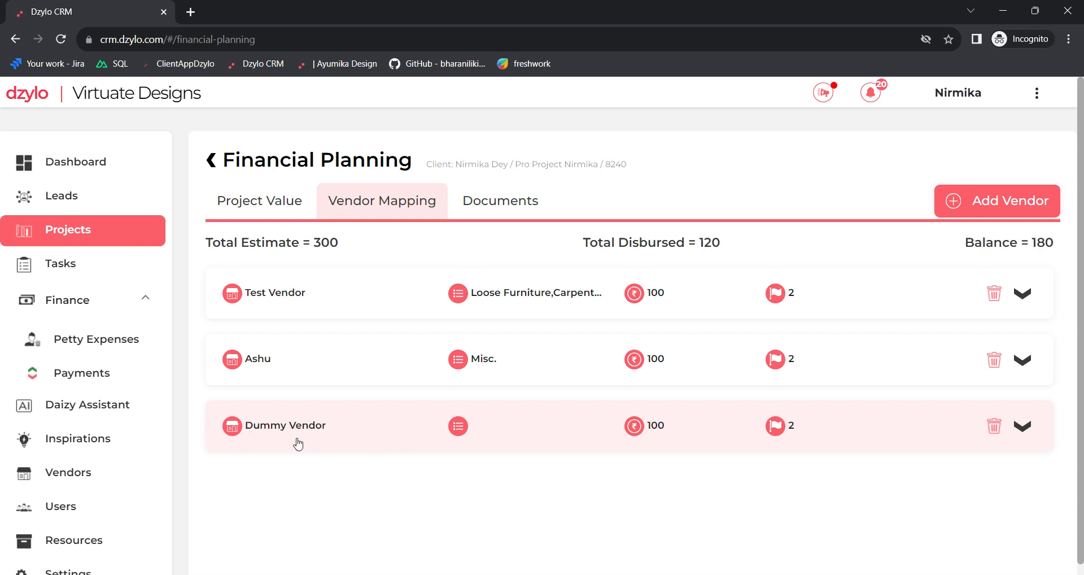
- Start a new petty expense entry and assign it to the project that Dummy Vendor is mapped to
left_click(115, 353)
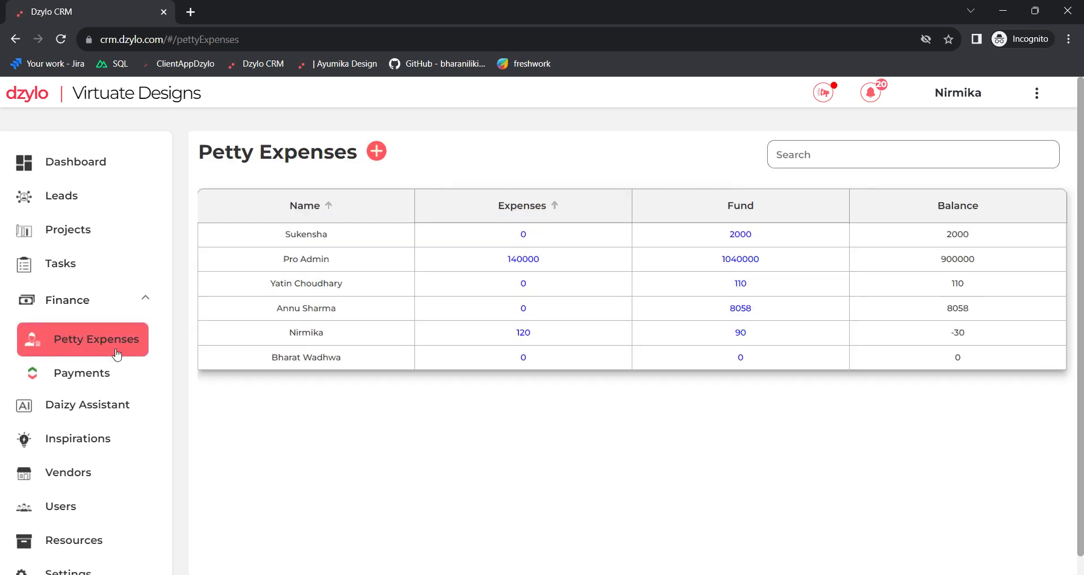
left_click(376, 152)
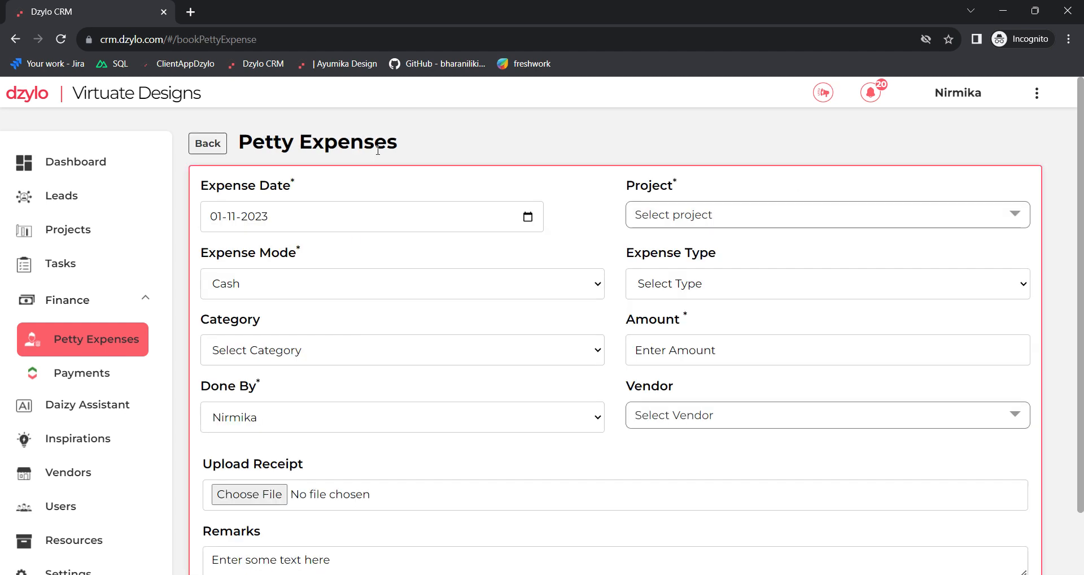
left_click(683, 214)
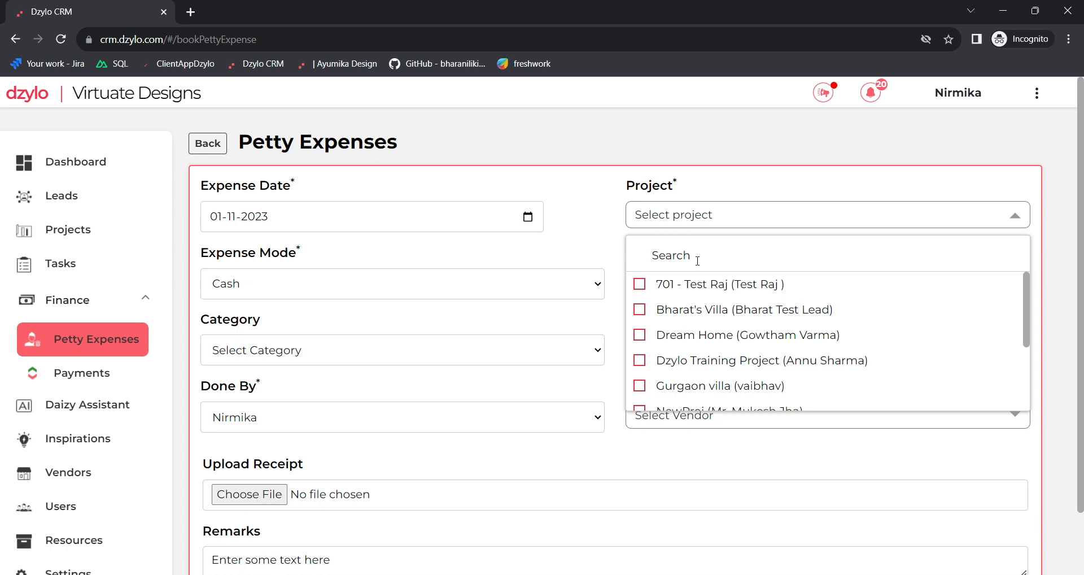
type("nirm")
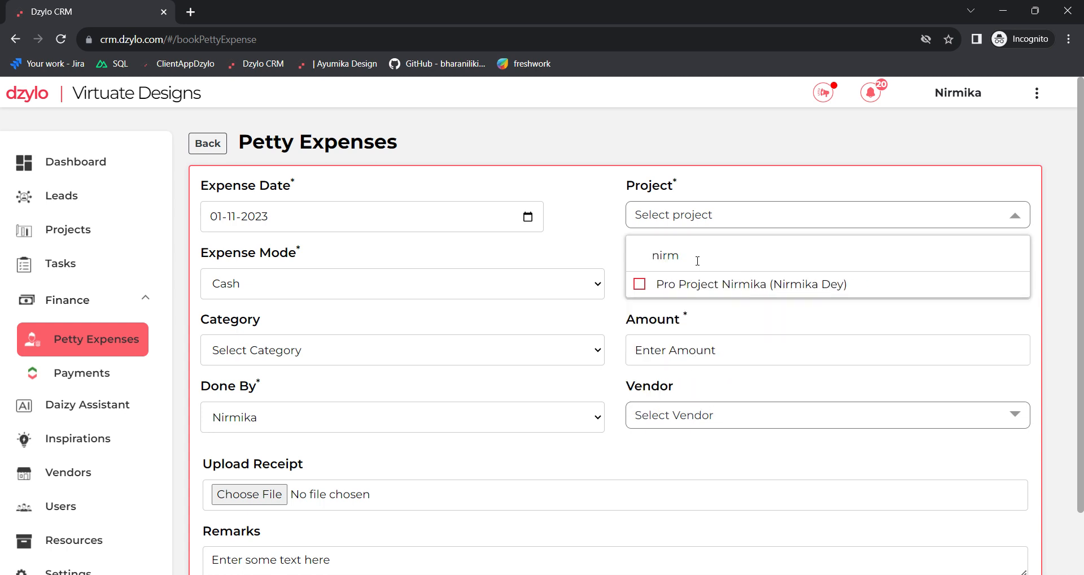
left_click(710, 291)
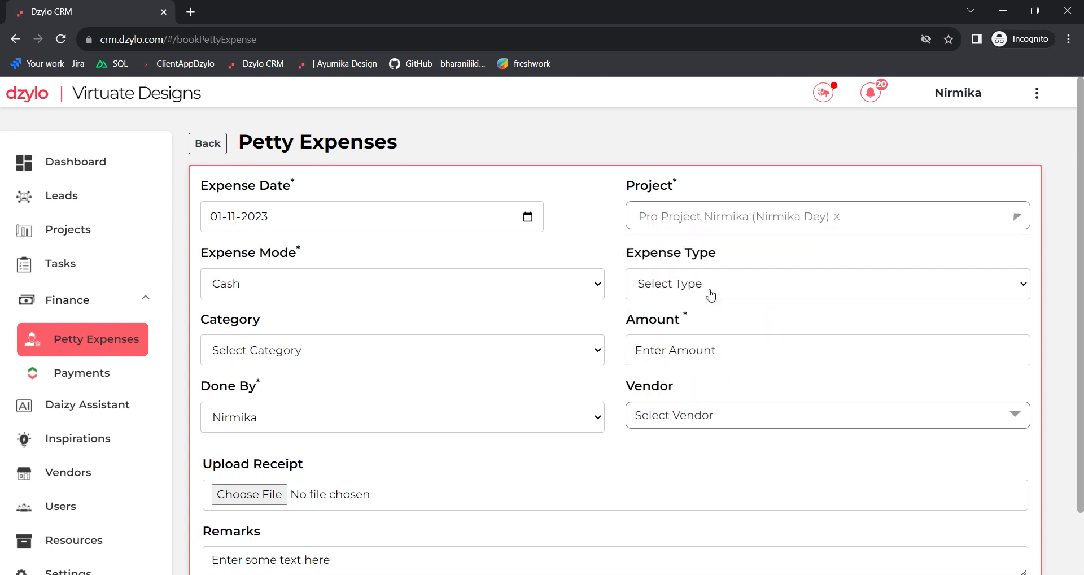
- Set the petty expense's vendor to Dummy Vendor and its amount to 50, and save the entry
left_click(680, 416)
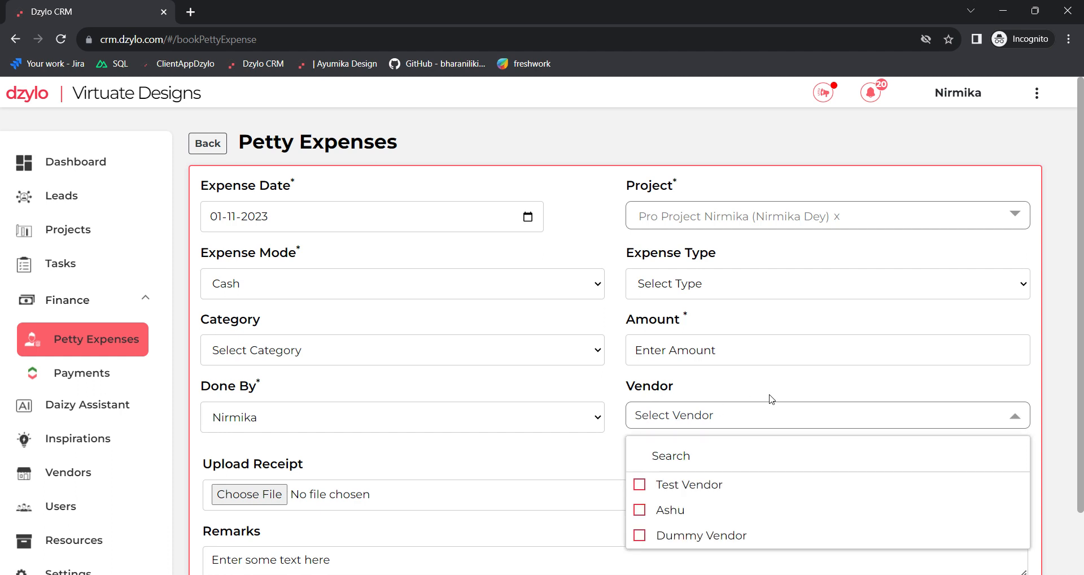
scroll(770, 399, "down", 2)
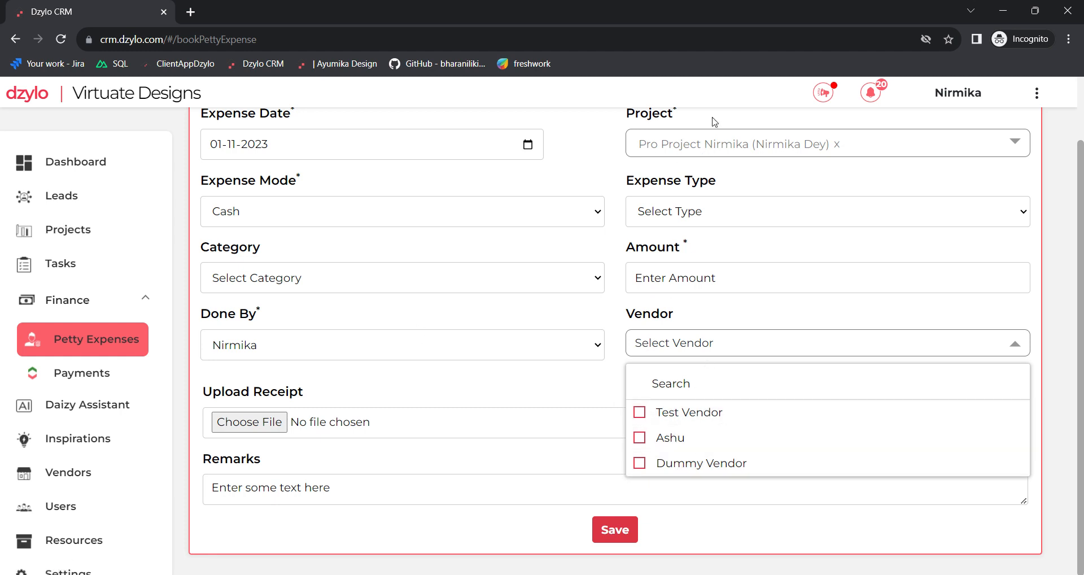
left_click(690, 465)
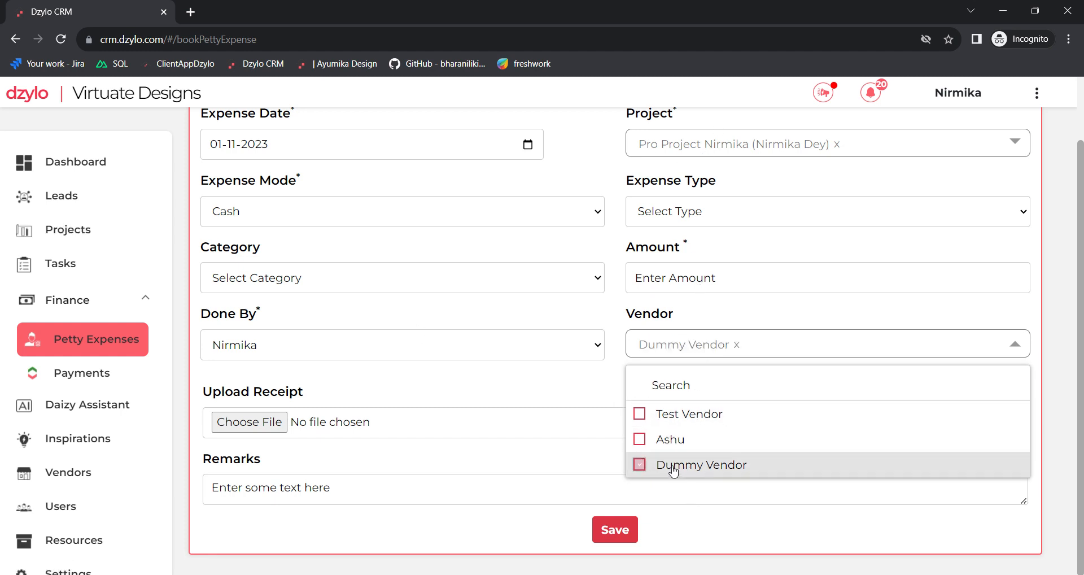
left_click(674, 284)
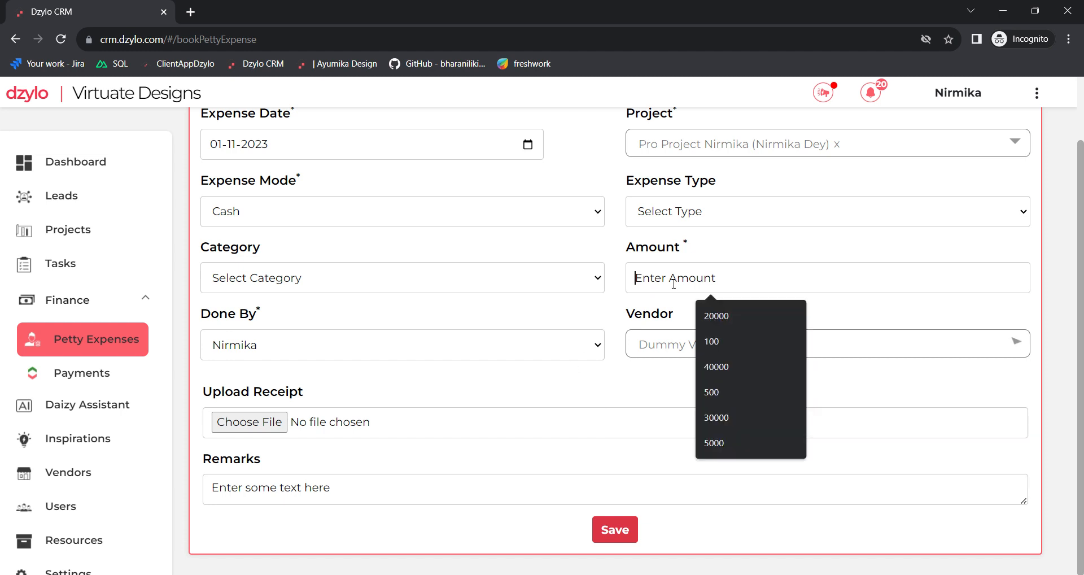
type("50")
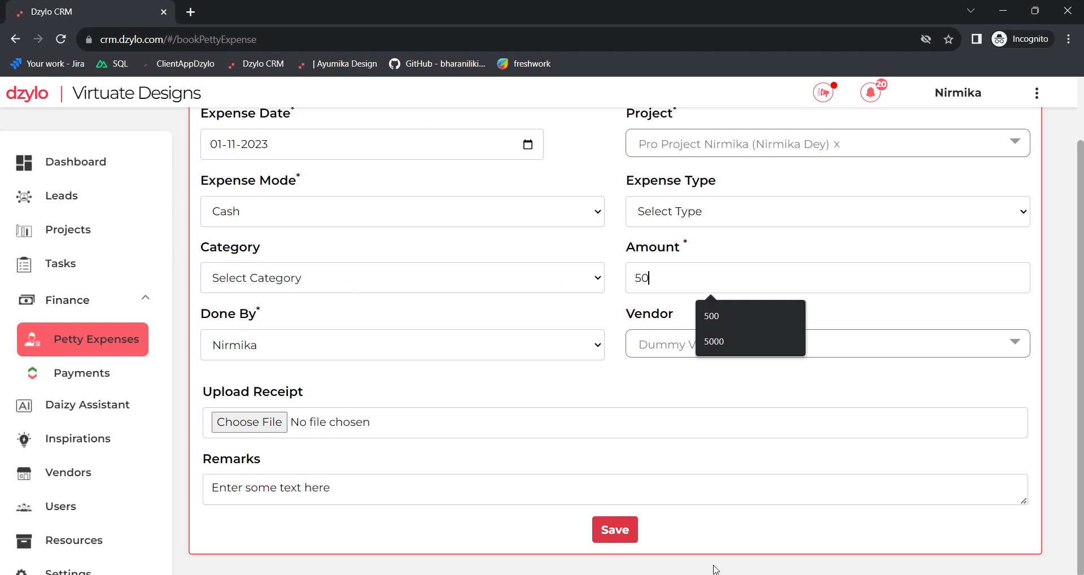
left_click(615, 530)
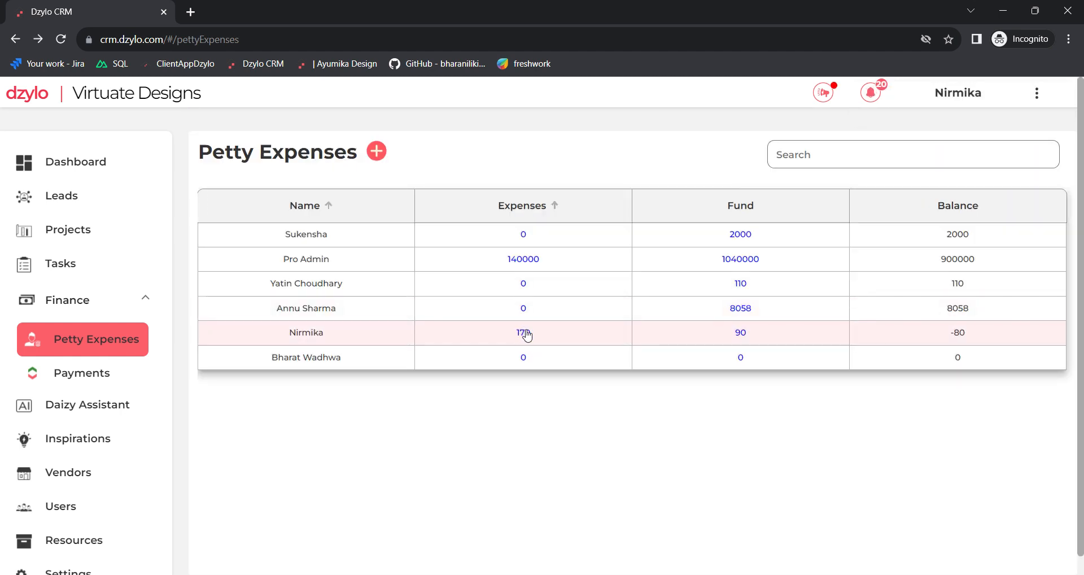
- Inspect the details of the newly recorded 01-Nov-23 expense in the logged-in user's petty expense list, and close them
left_click(524, 333)
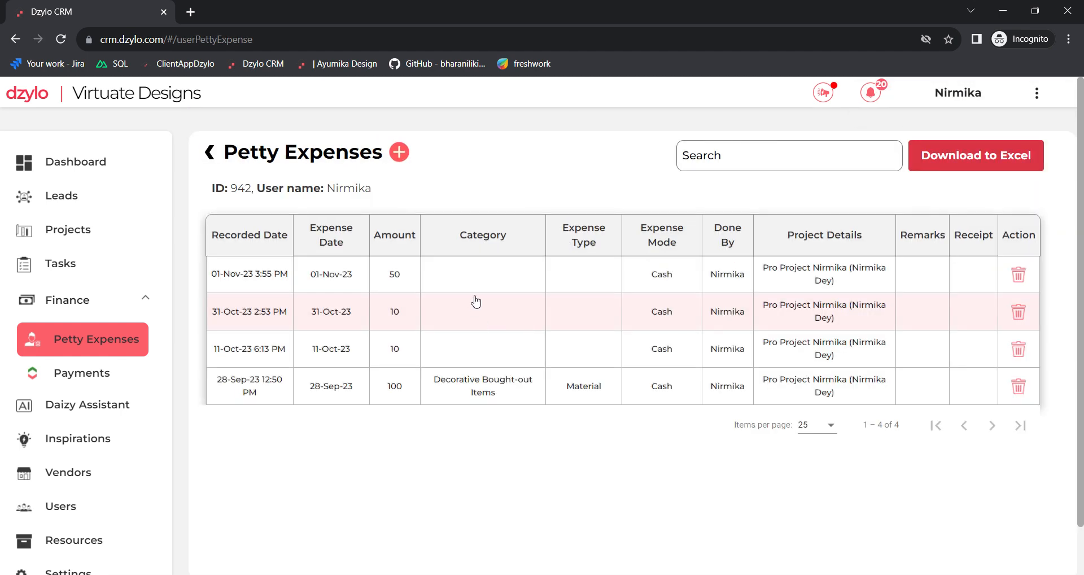
left_click(494, 287)
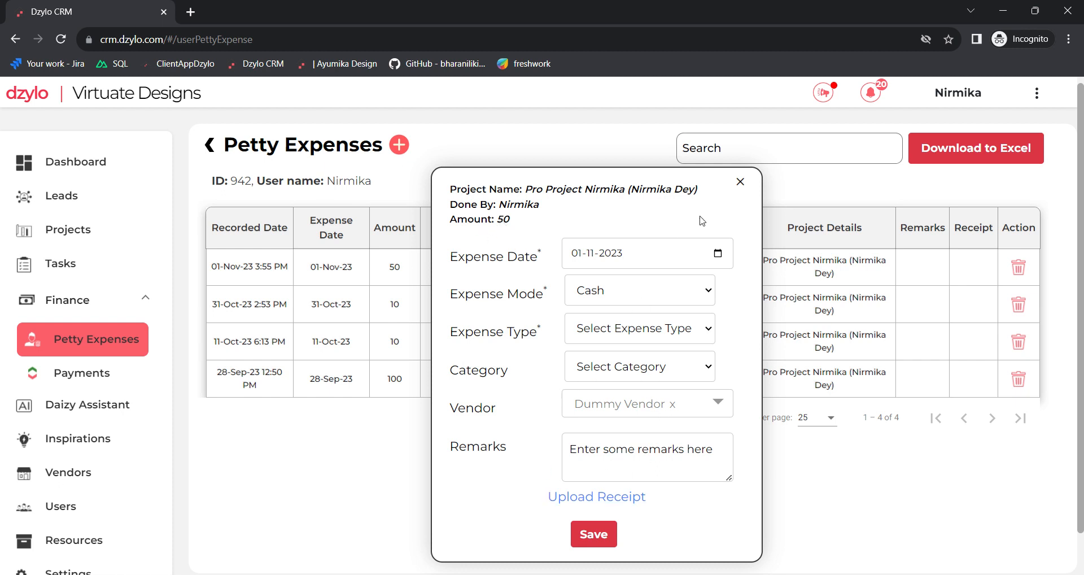
left_click(740, 184)
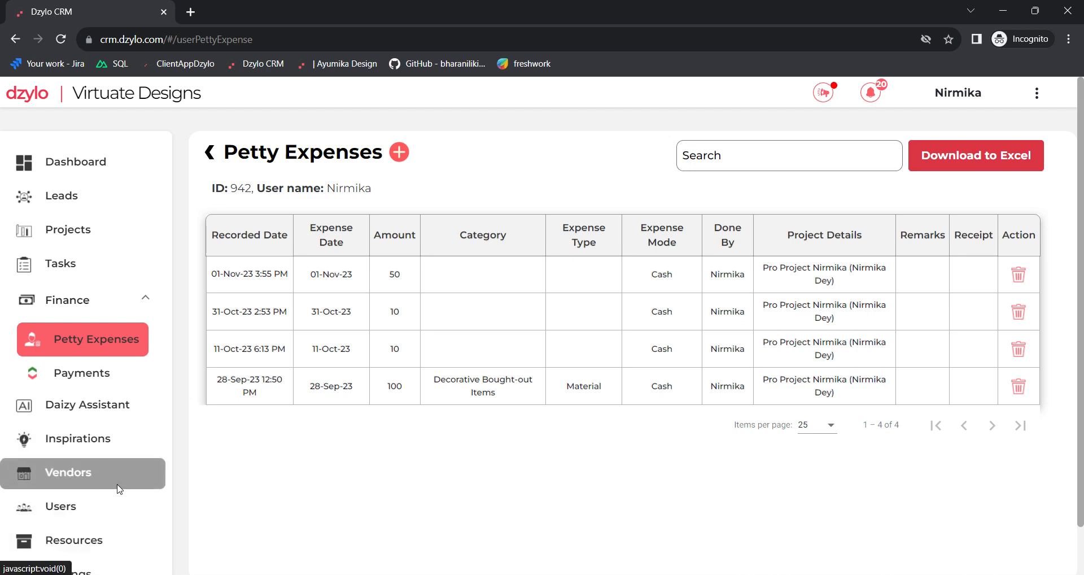
- Open Dummy Vendor's record and view the disbursed amount summary for its mapped project
left_click(81, 476)
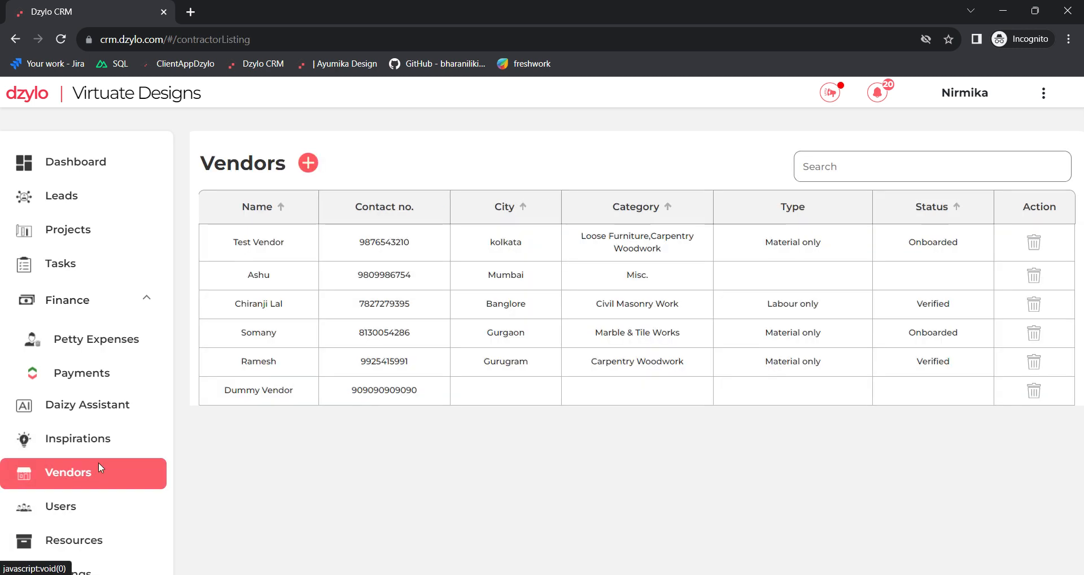
left_click(342, 396)
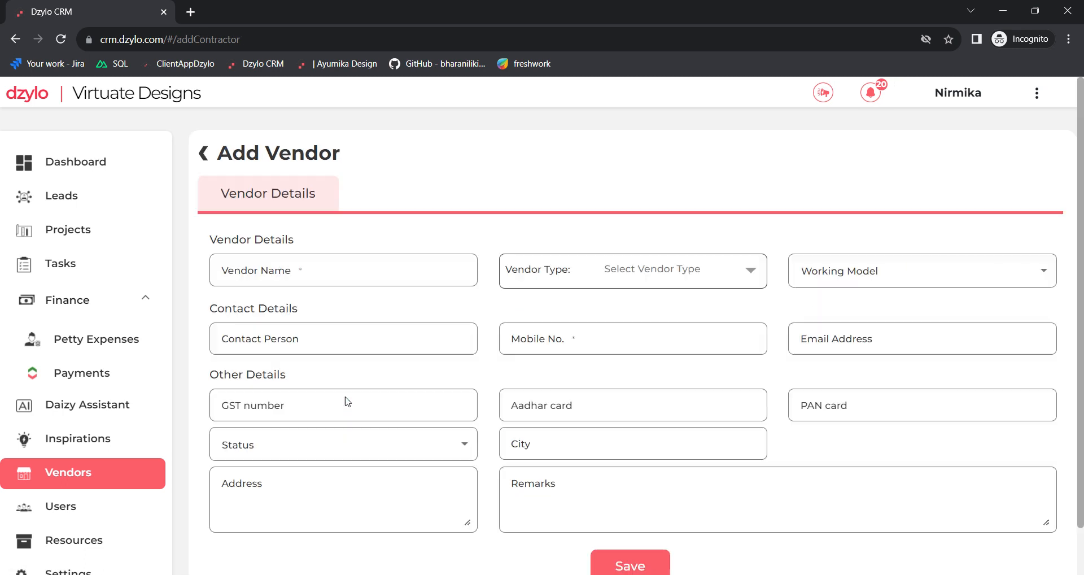
left_click(433, 201)
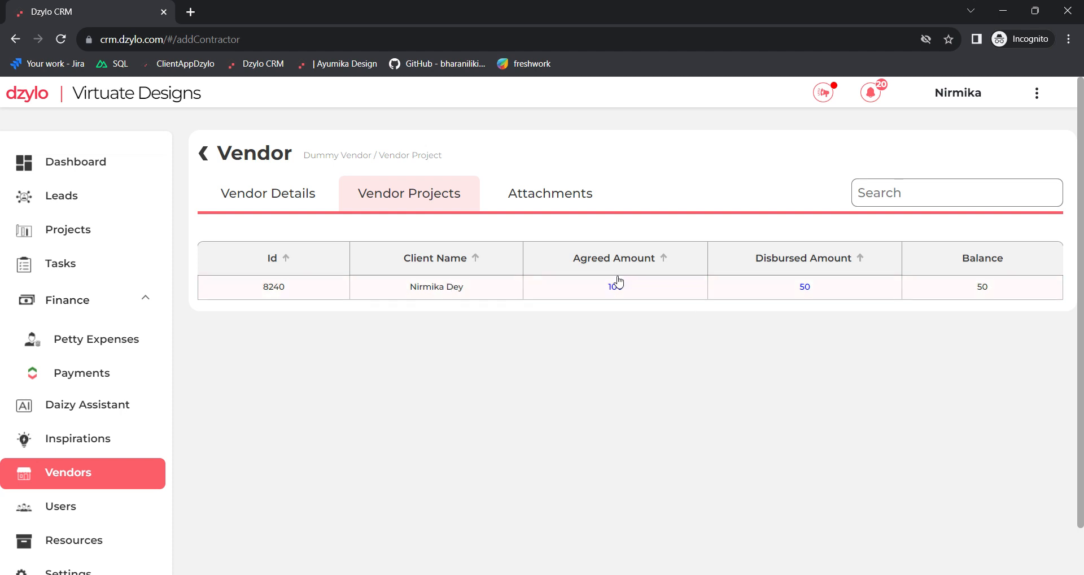
left_click(804, 288)
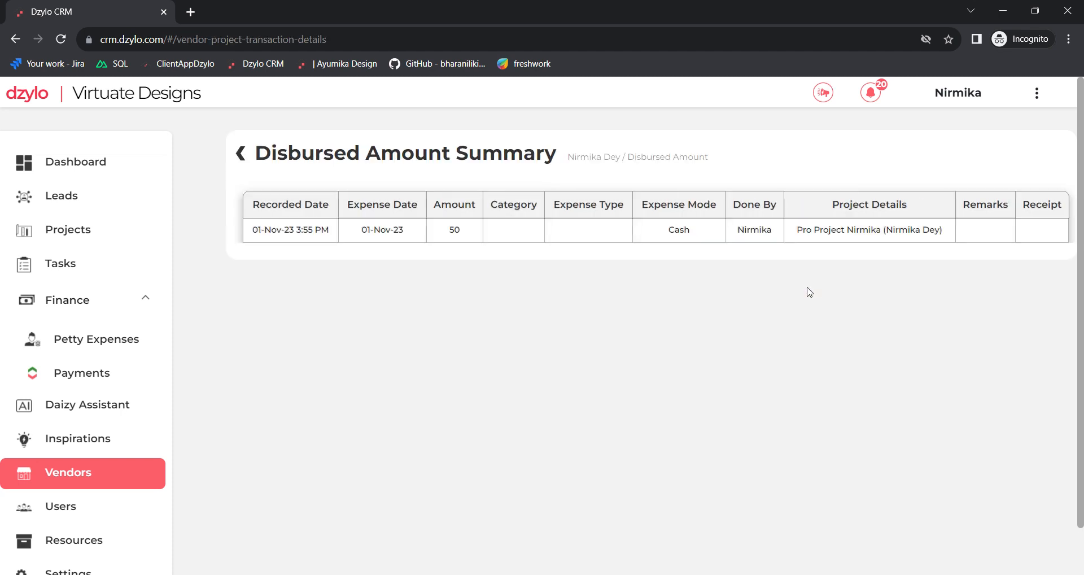